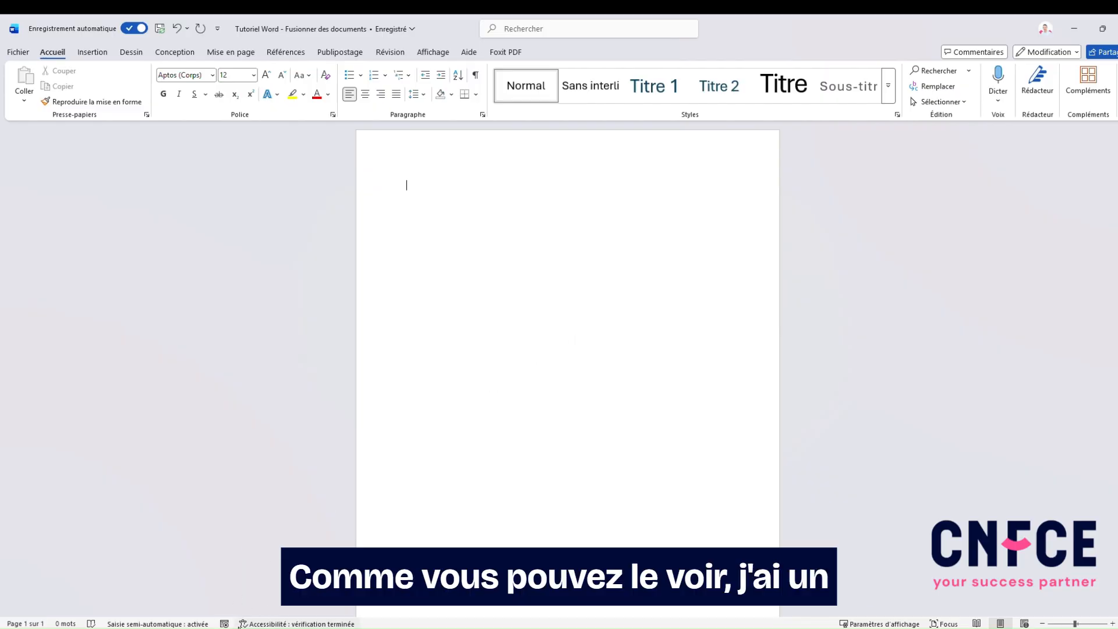
- Open the Formation 1 and Formation 2 files from the Documents folder to examine their content and formatting
click(250, 628)
click(322, 283)
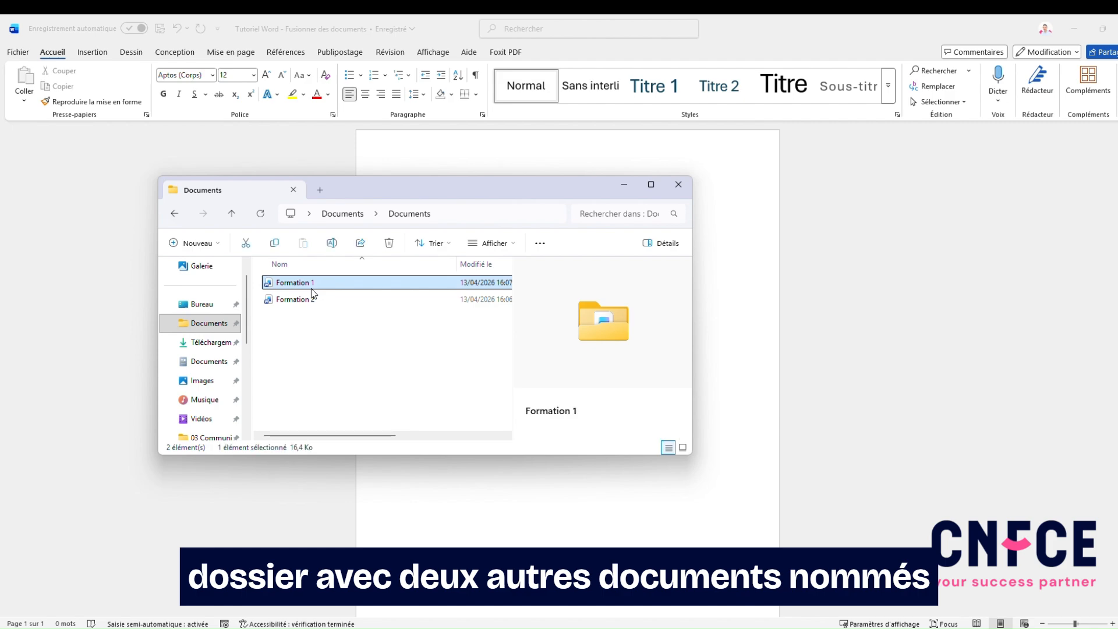
double_click(322, 283)
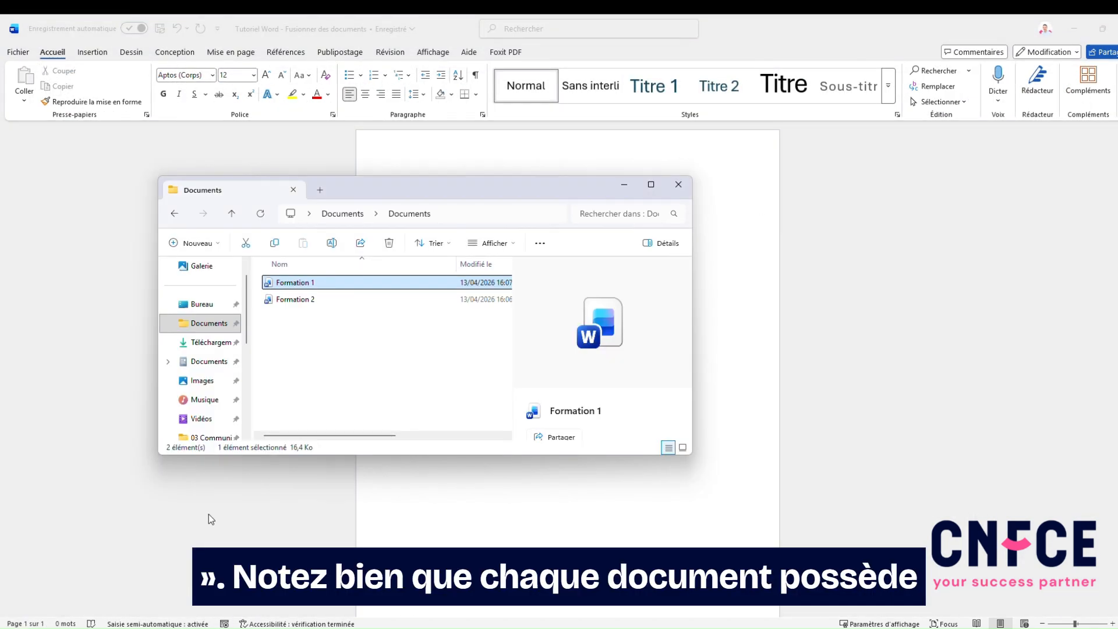
click(322, 300)
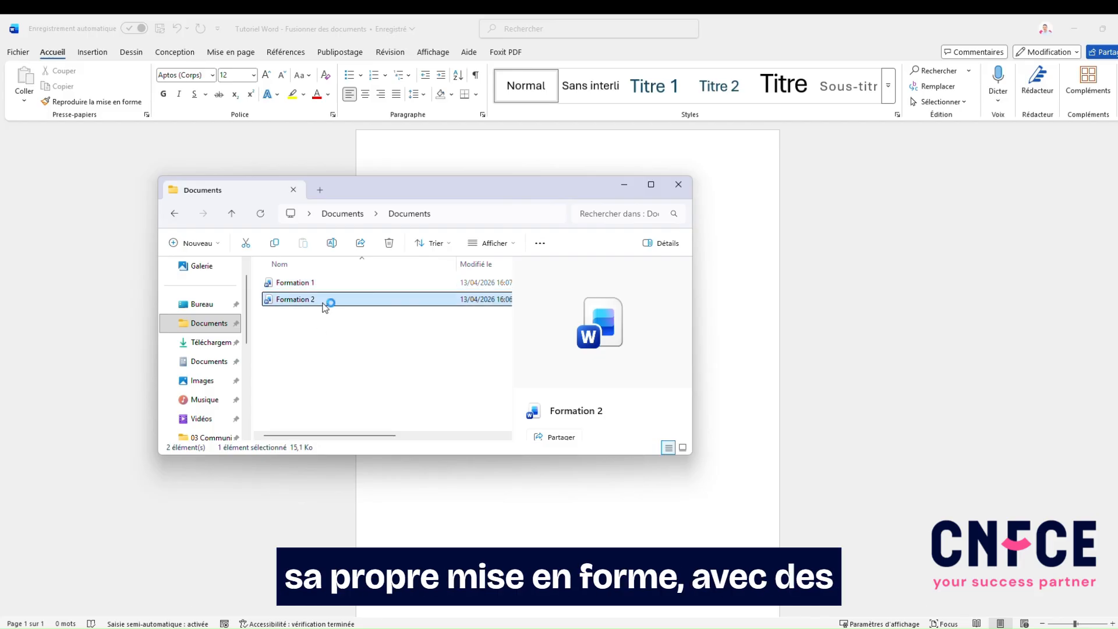
double_click(322, 299)
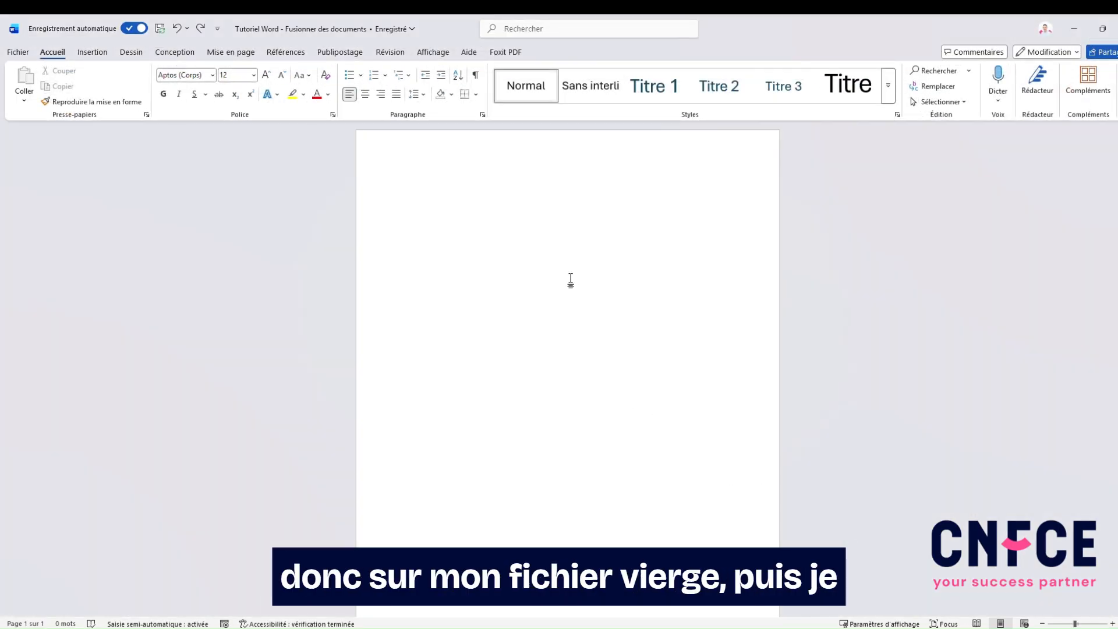
- Insert the text of the Formation 1 and Formation 2 files together at the start of the blank document
click(407, 184)
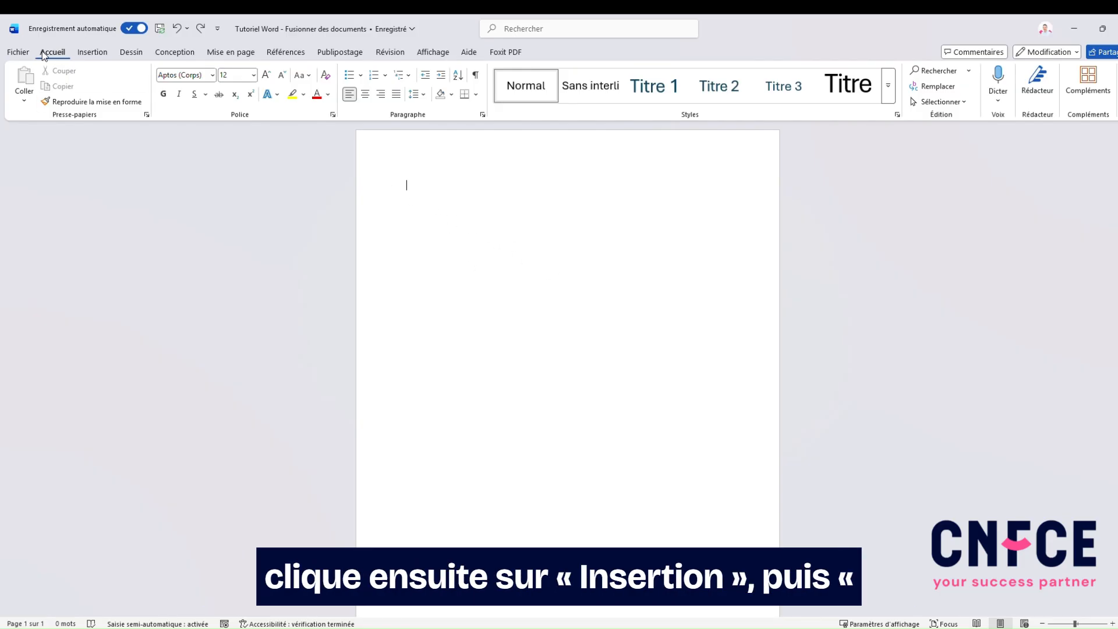
click(94, 53)
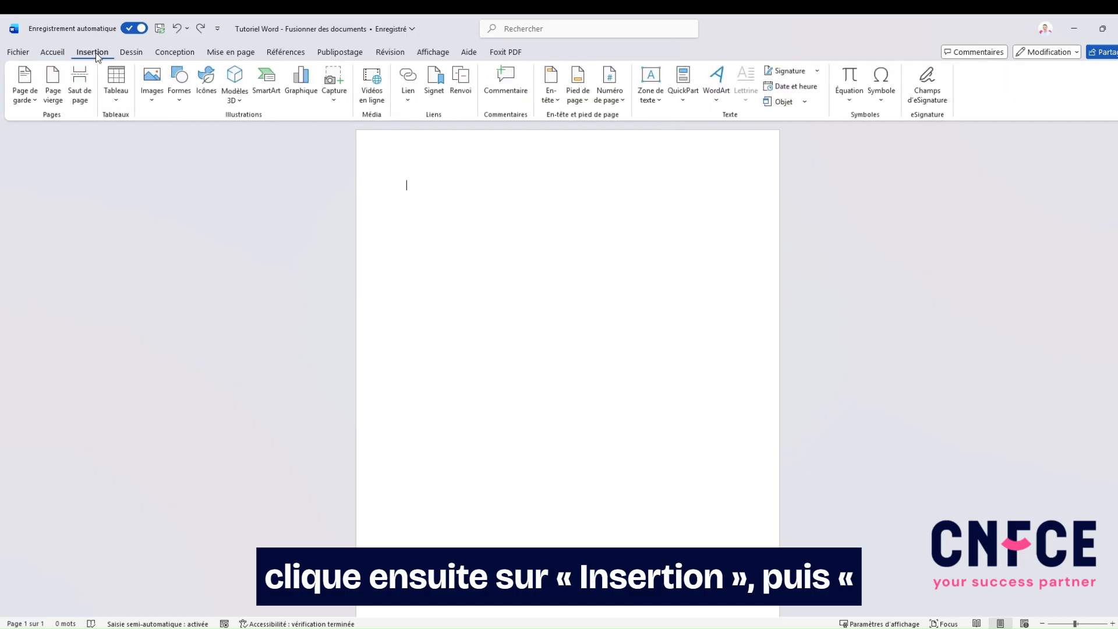
click(805, 103)
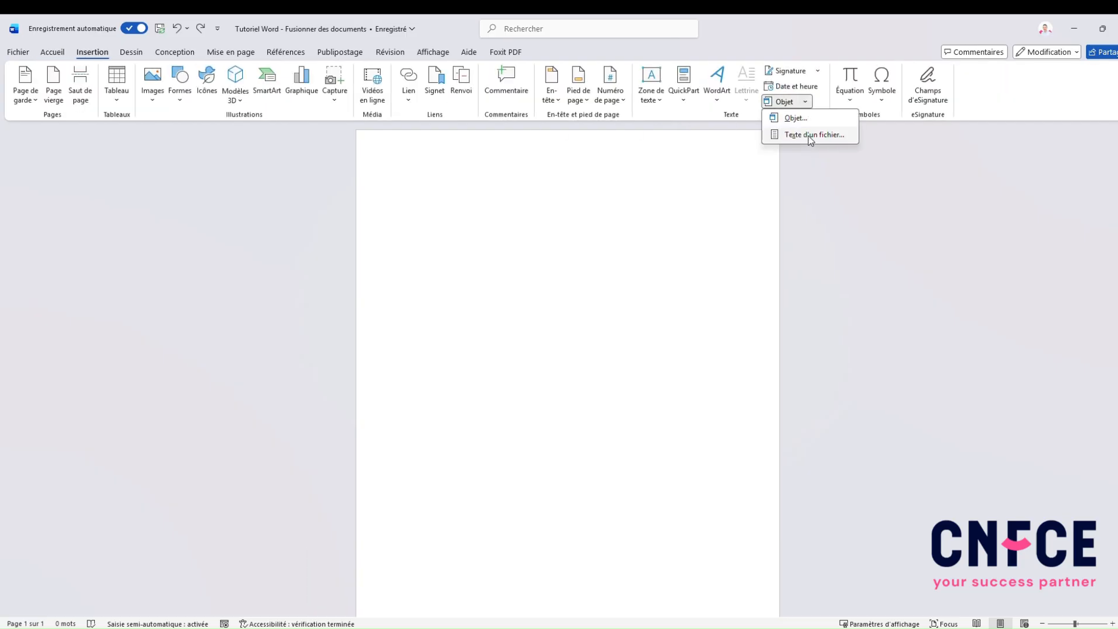
click(808, 134)
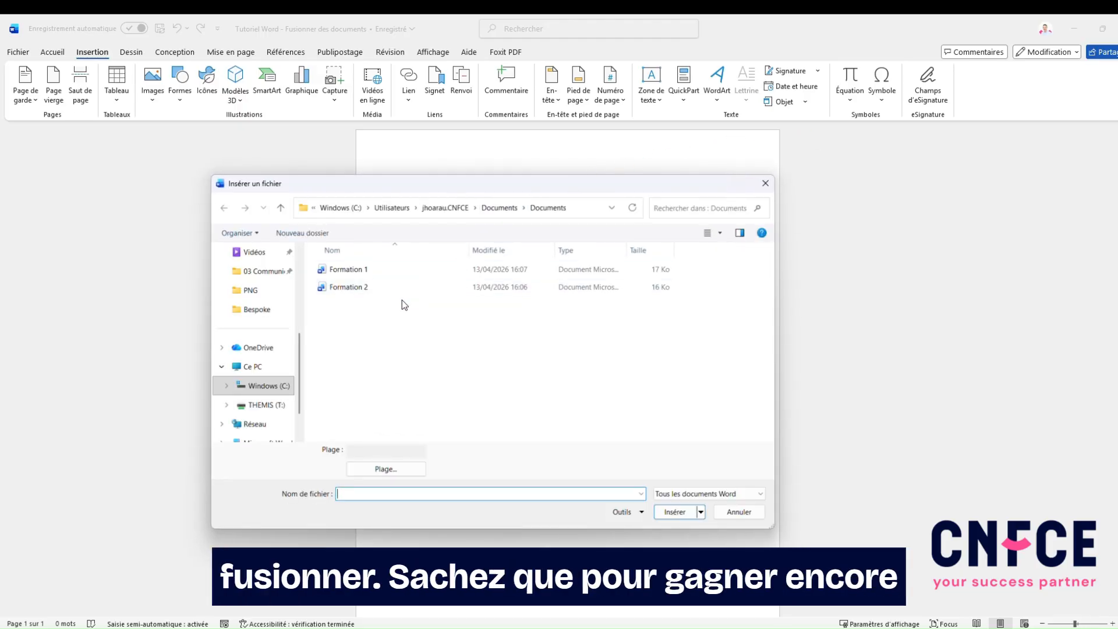
drag(404, 305, 368, 269)
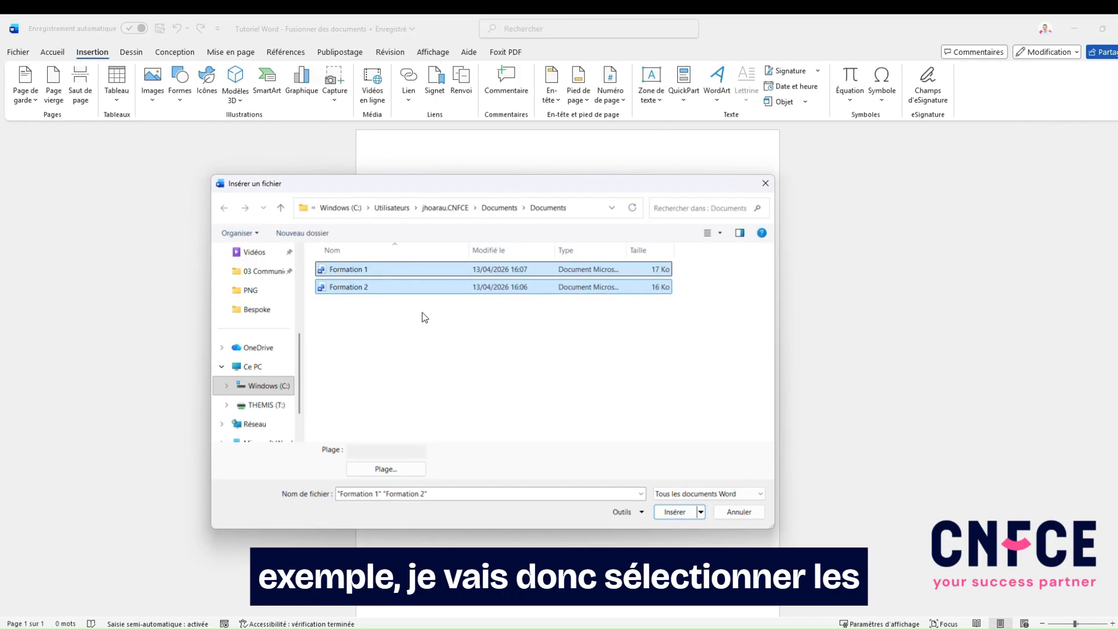
click(675, 510)
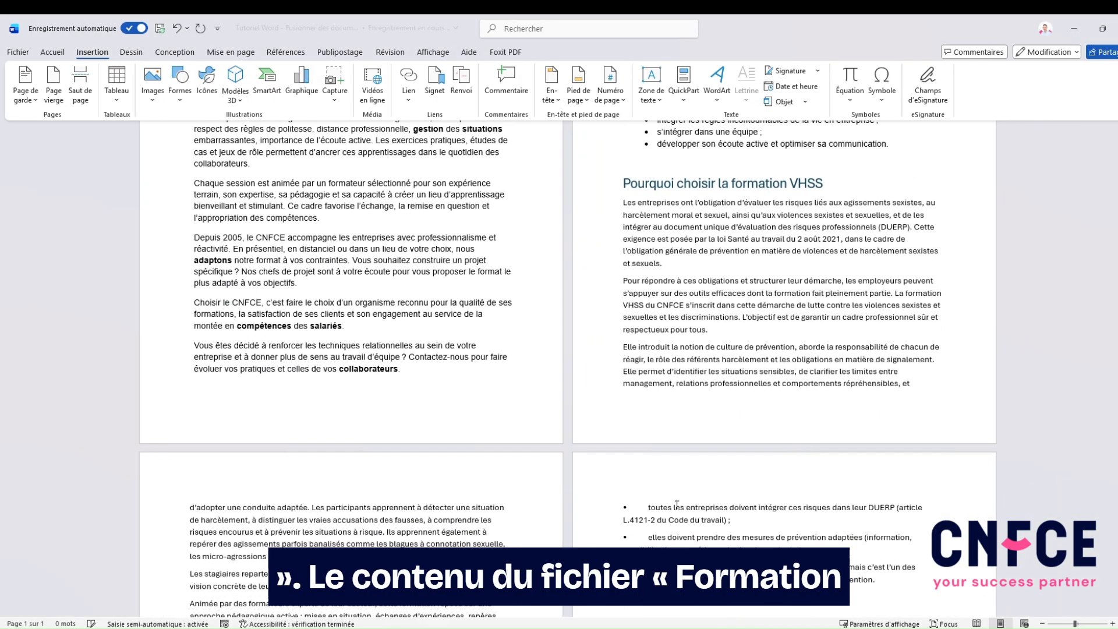
- Examine the order and formatting of the merged Formation 1 and Formation 2 content, along with the document's heading styles
scroll(531, 344, up, 5)
click(295, 201)
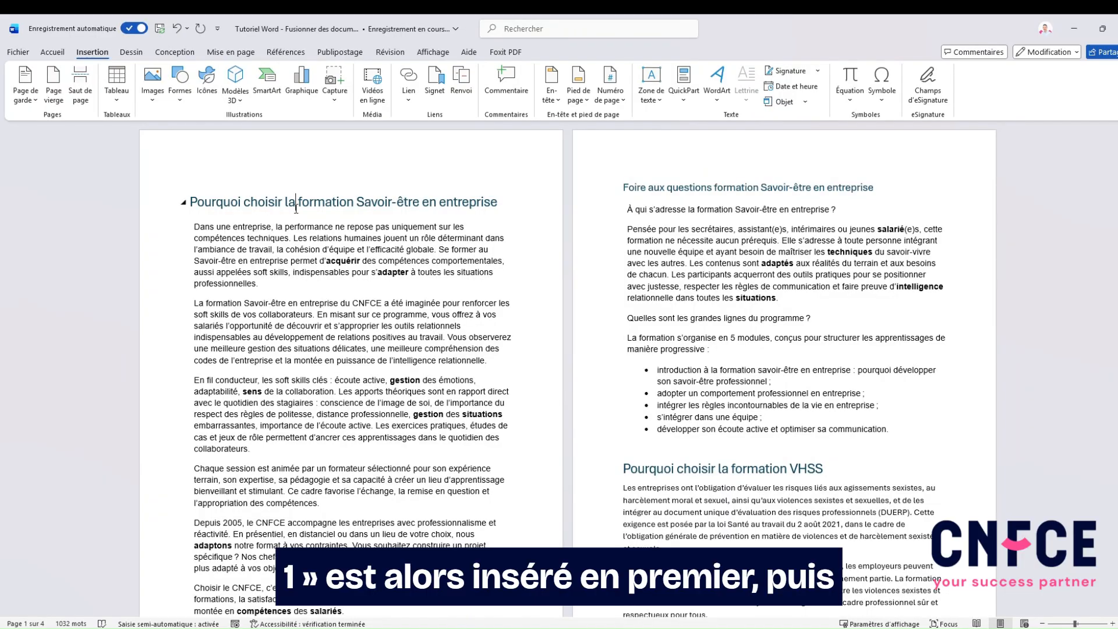
drag(191, 202, 536, 424)
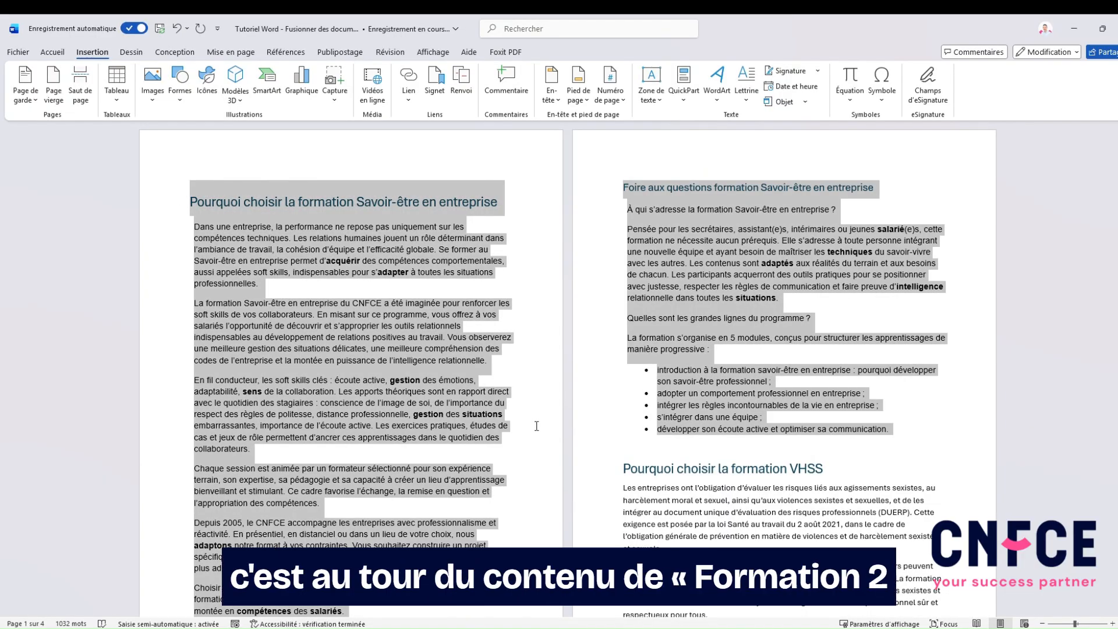
click(547, 423)
scroll(611, 311, down, 3)
drag(623, 368, 818, 500)
scroll(809, 516, down, 2)
scroll(716, 435, up, 5)
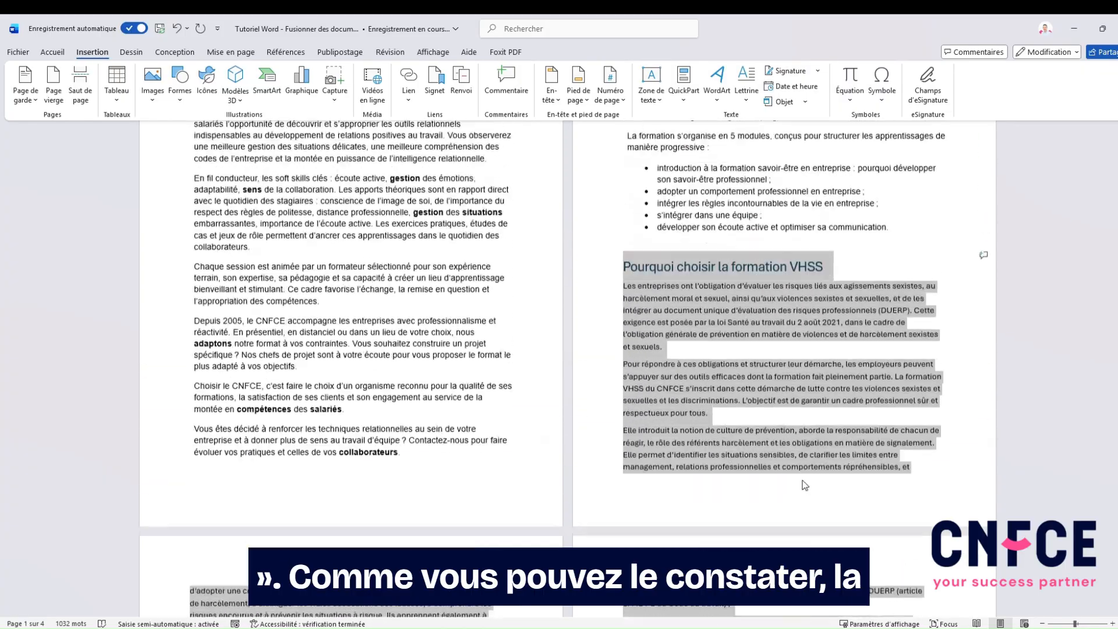
click(716, 436)
scroll(710, 428, up, 2)
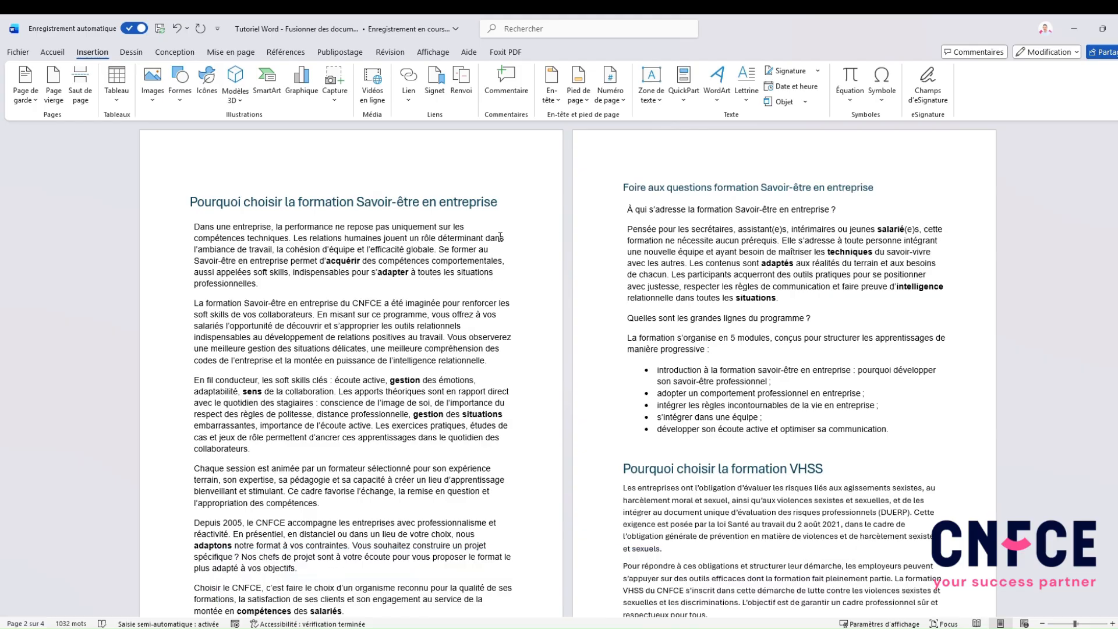
click(53, 51)
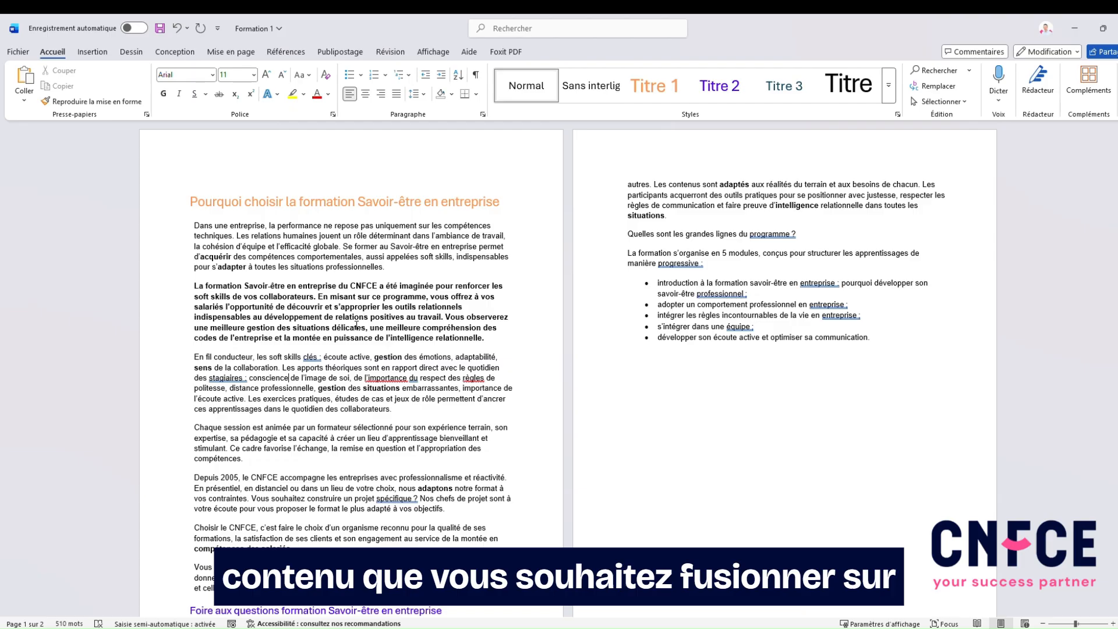
- In the Formation 1 document, bookmark the bold paragraph starting "La formation Savoir-être en entreprise" as Exemple_1
click(369, 327)
triple_click(413, 297)
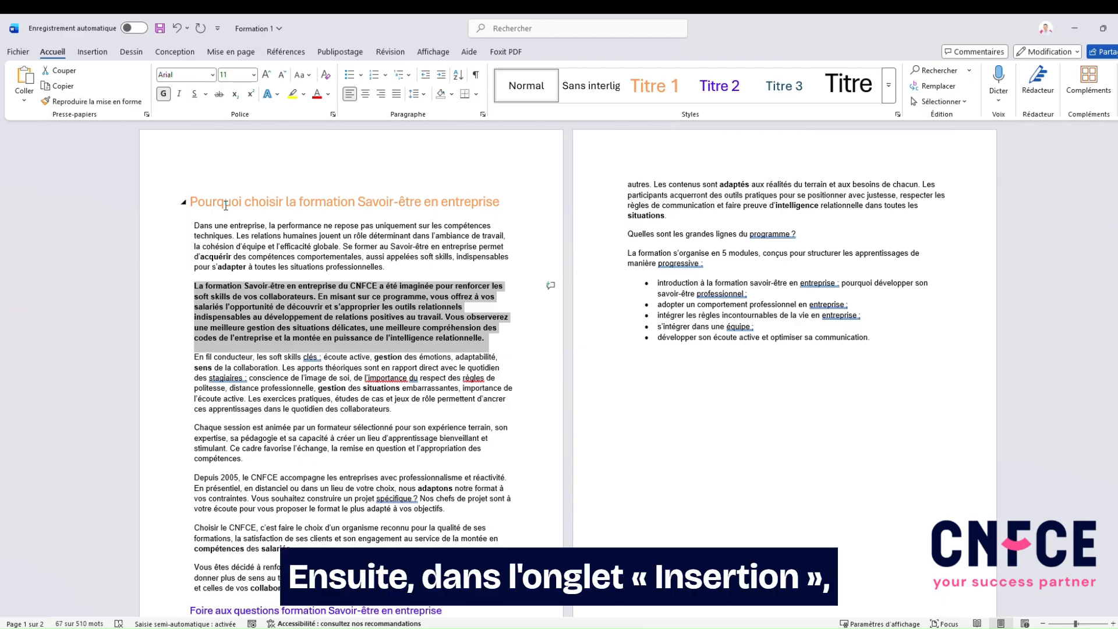
click(91, 52)
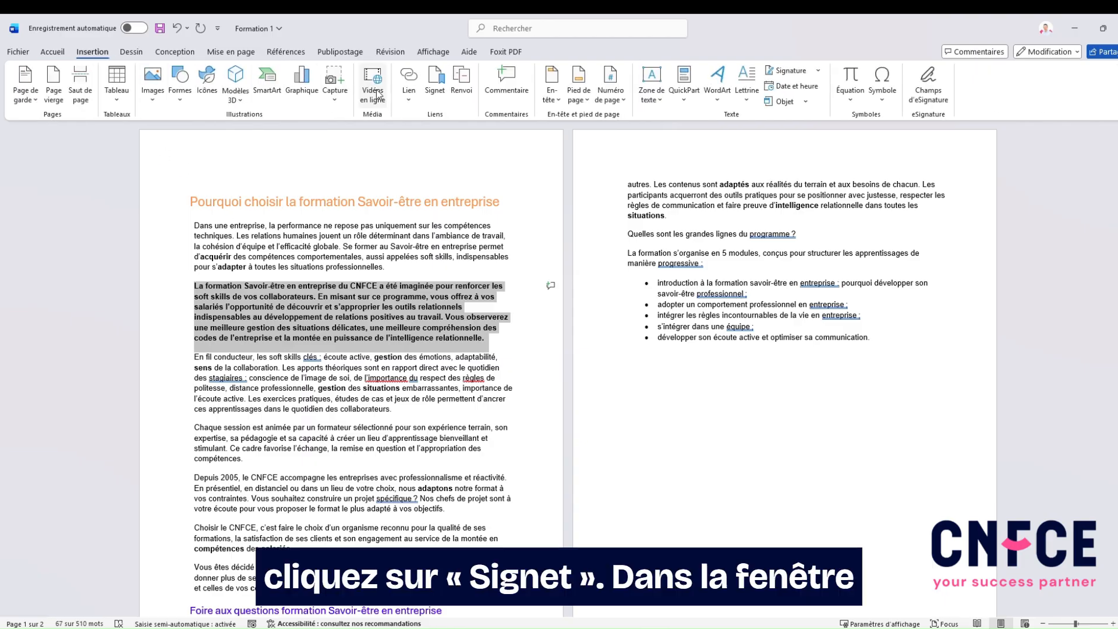
click(433, 81)
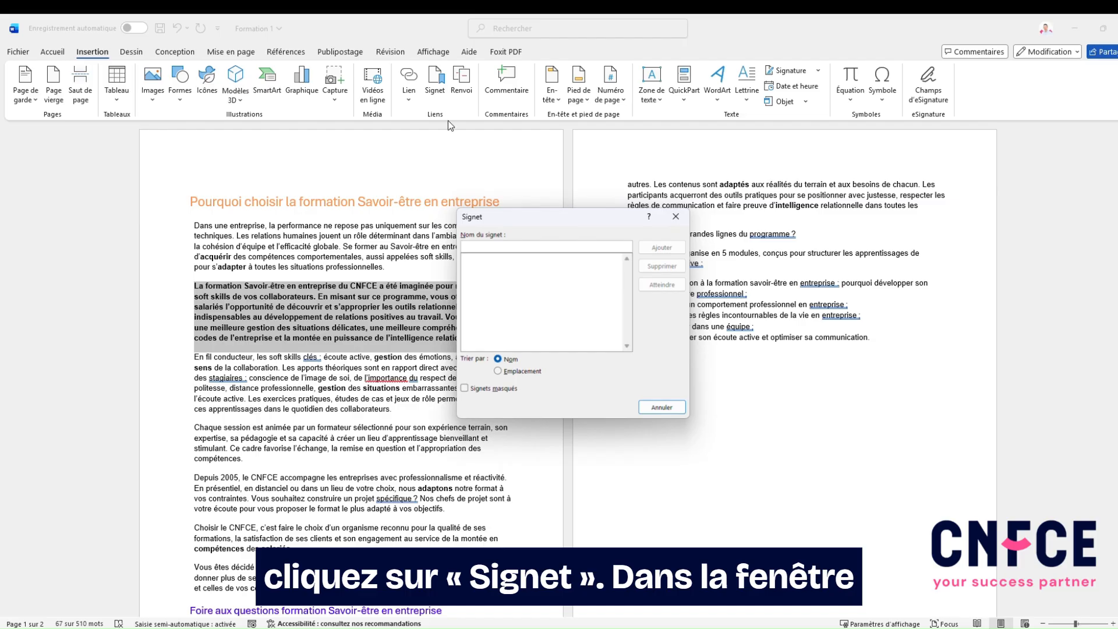
text(E)
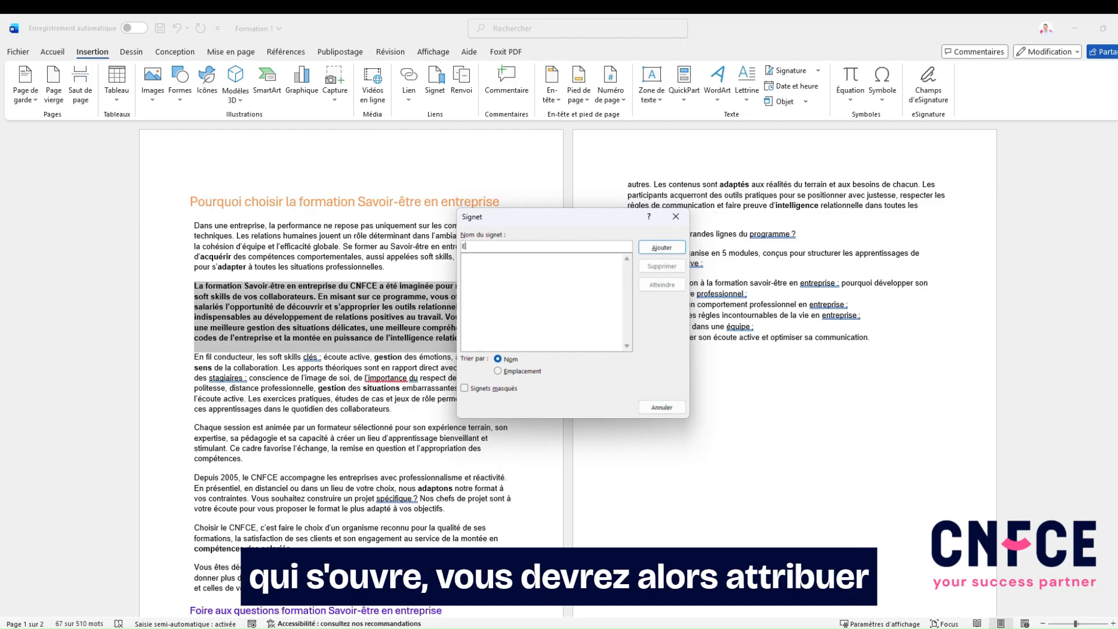
text(xemple)
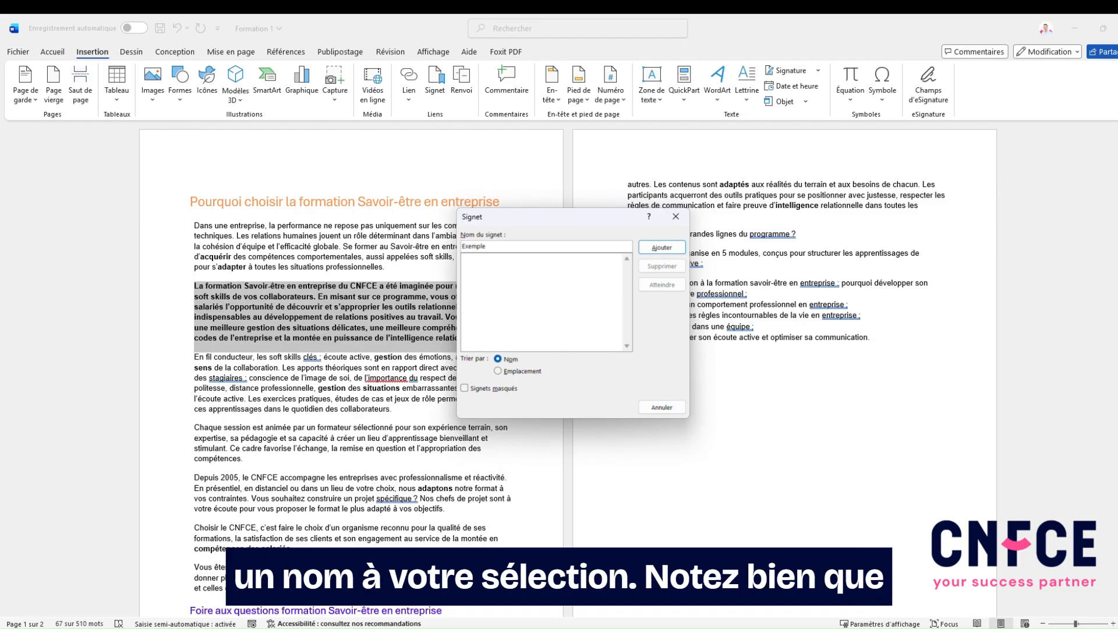
text(_1)
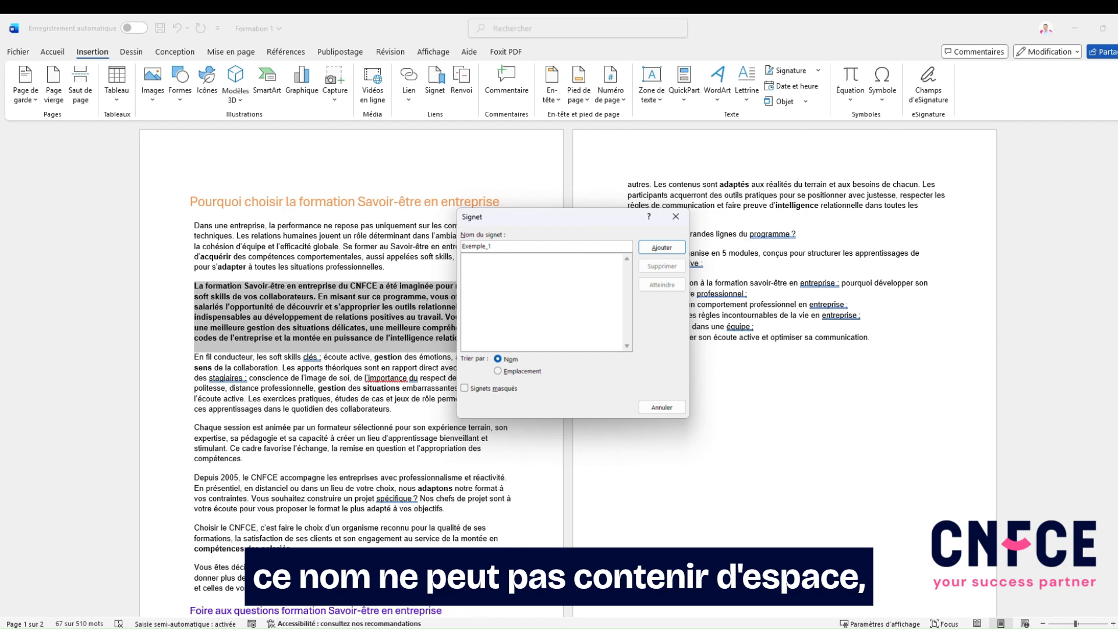
drag(517, 247, 461, 249)
click(513, 247)
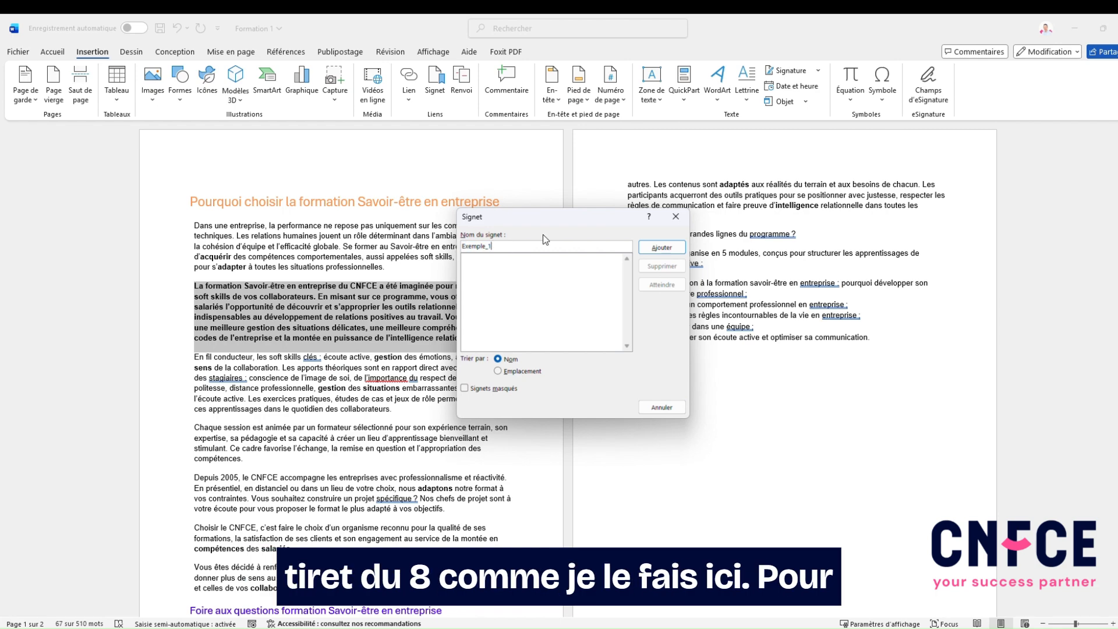
click(666, 249)
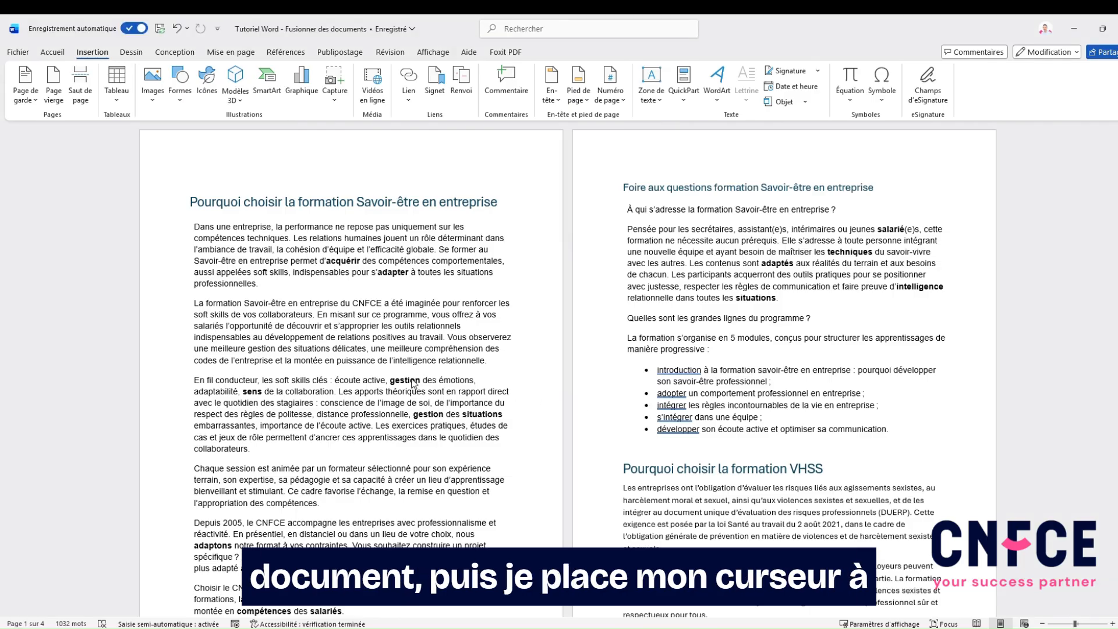
- Insert only the Exemple_1 bookmark range from the Formation 1 file after the last paragraph of the merged document
click(423, 371)
scroll(459, 351, down, 10)
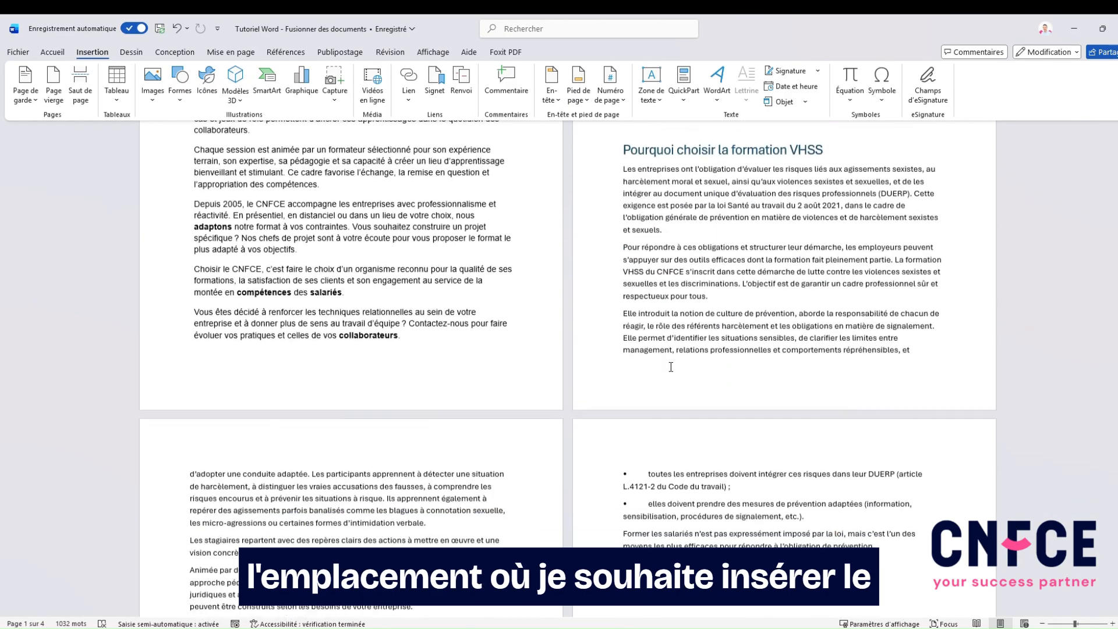
click(634, 406)
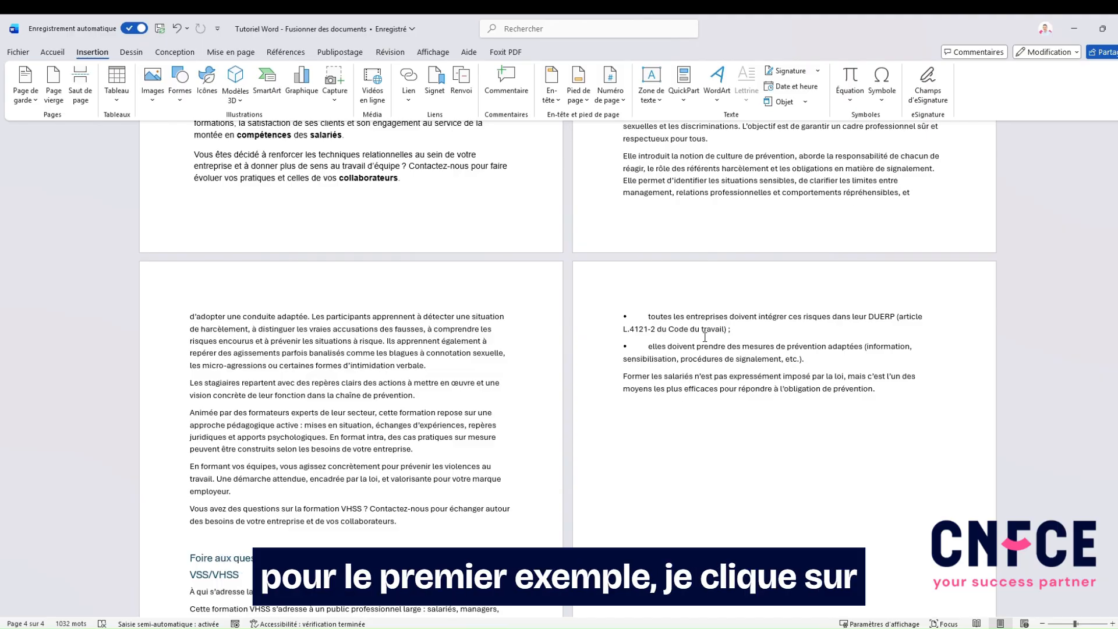
click(805, 103)
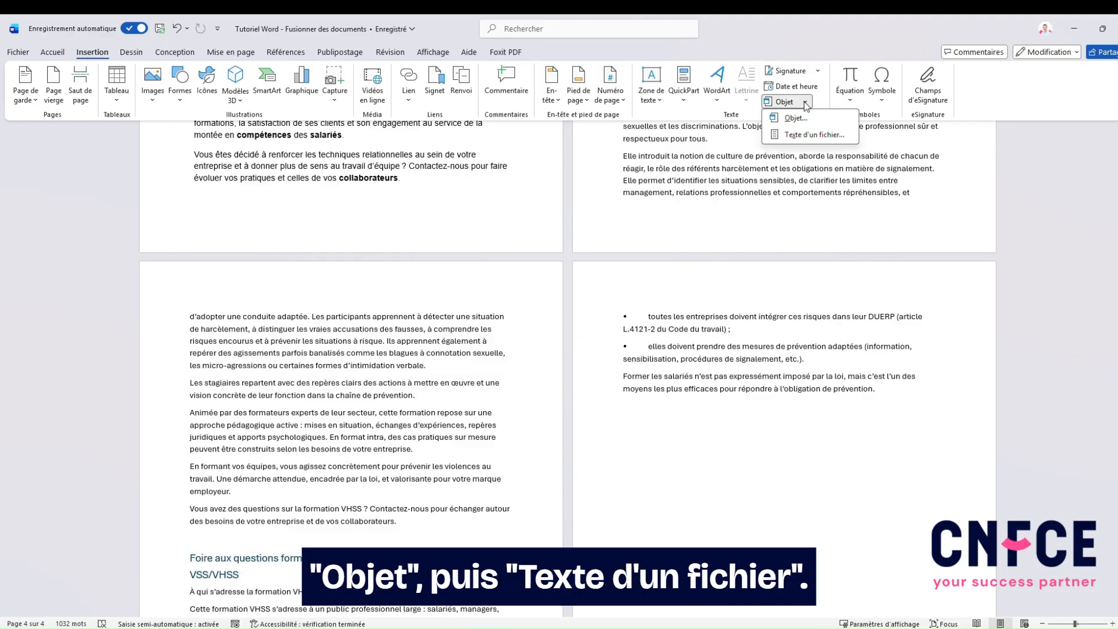
click(810, 136)
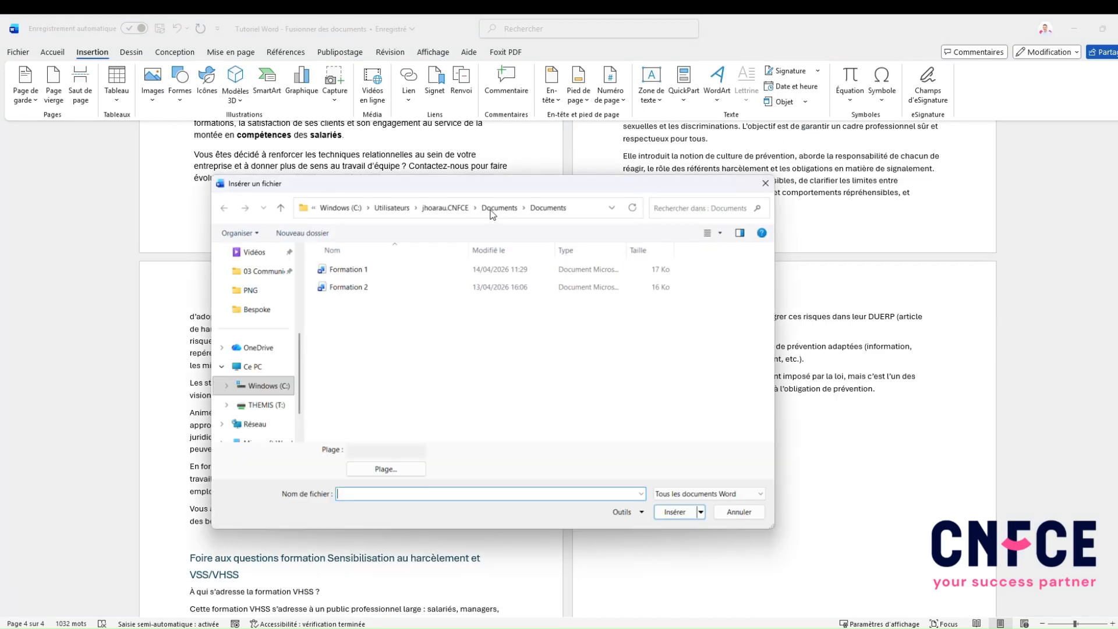
click(364, 270)
click(363, 270)
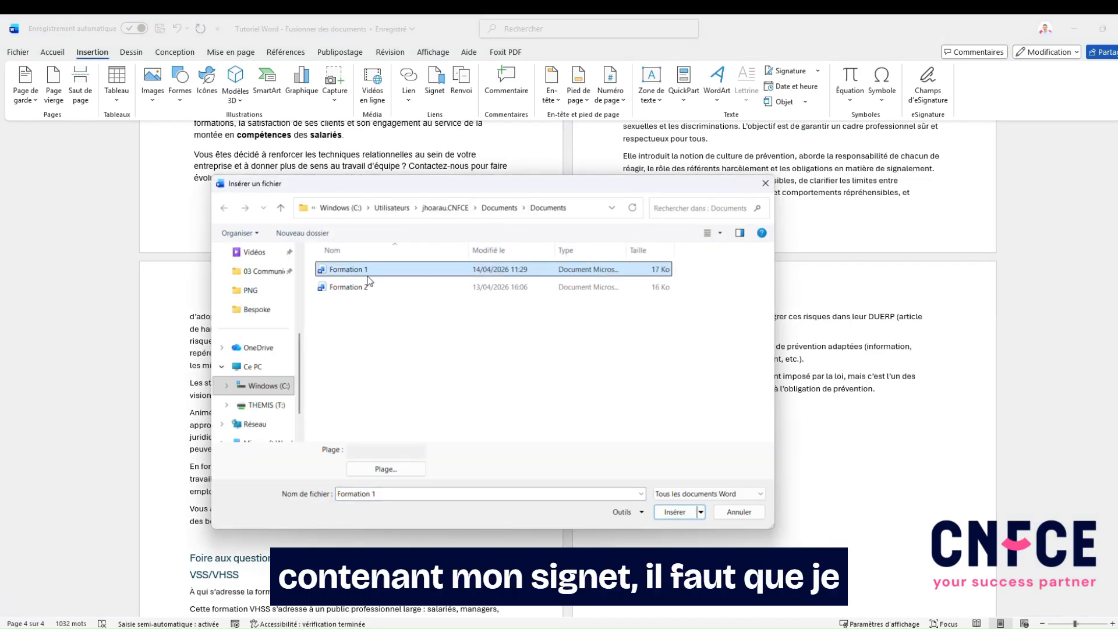
click(405, 465)
text(Exemple_1)
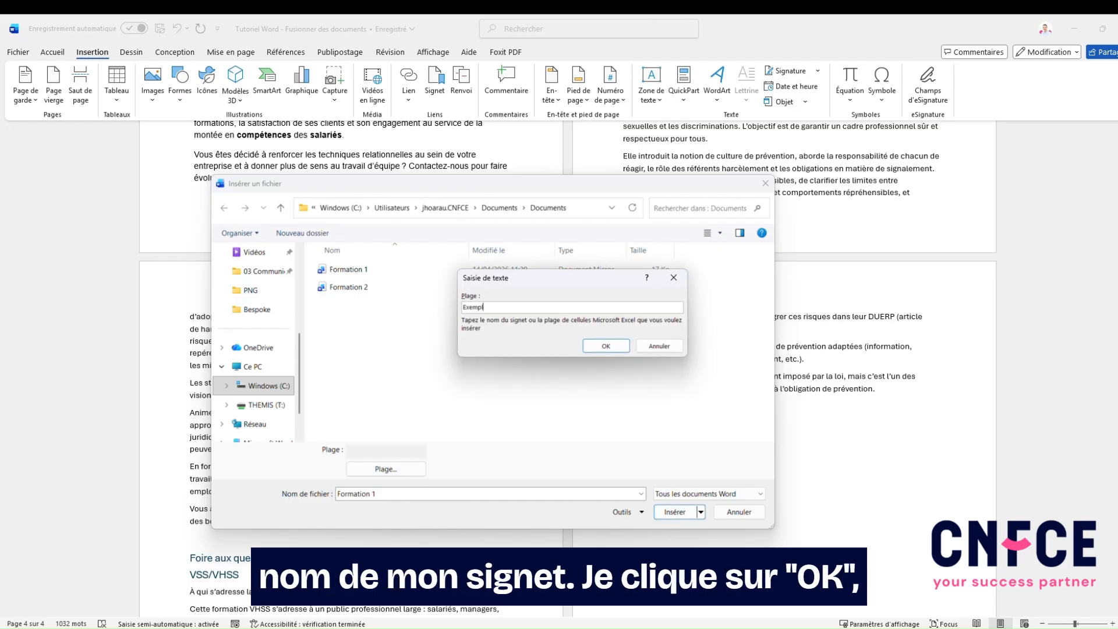
click(605, 346)
click(674, 512)
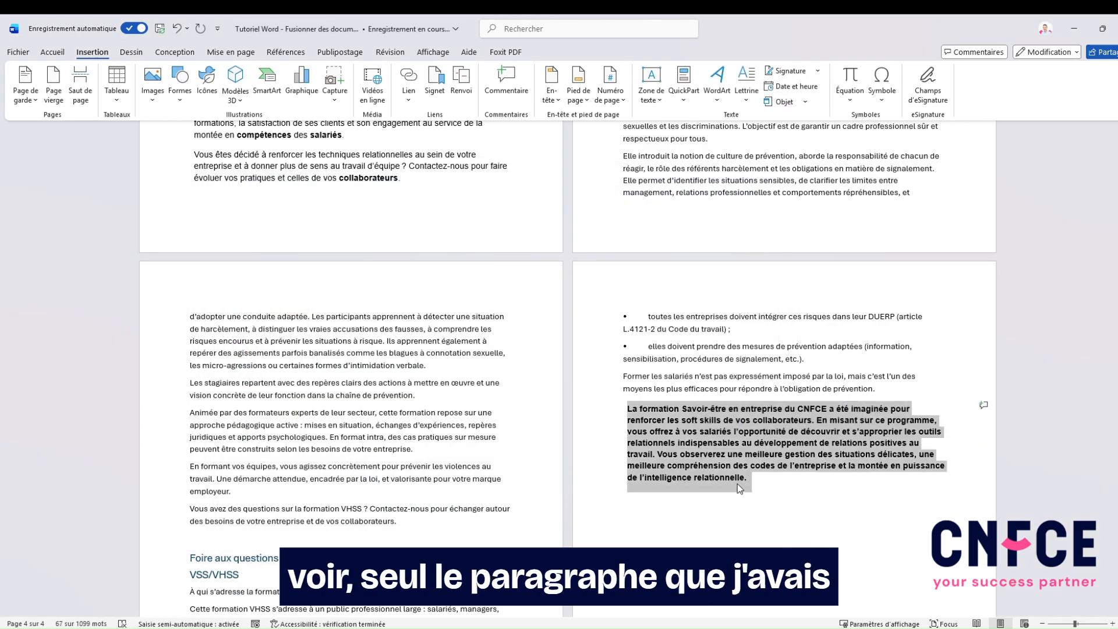
click(781, 486)
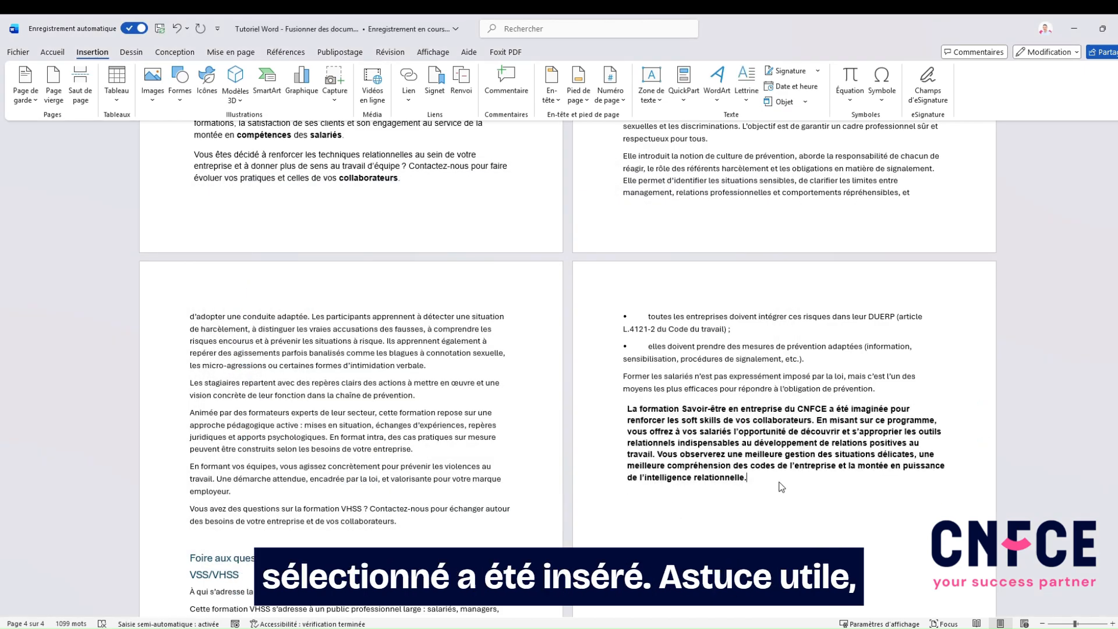
- From the beginning of the merged document, go to the Exemple_1 bookmark and close the bookmark dialog
scroll(423, 423, up, 20)
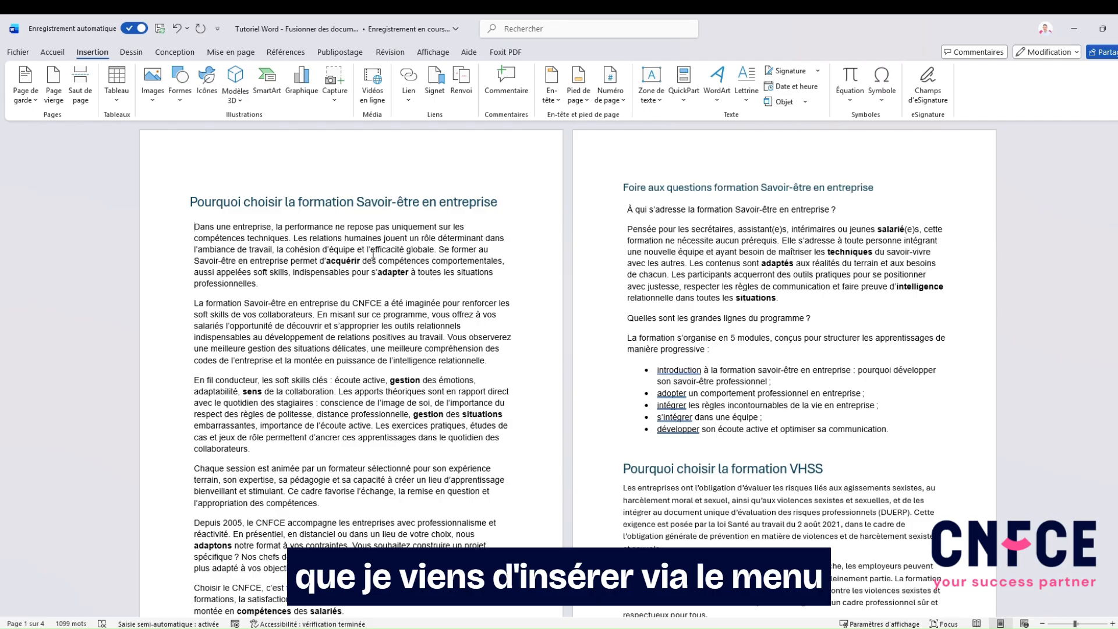
click(436, 84)
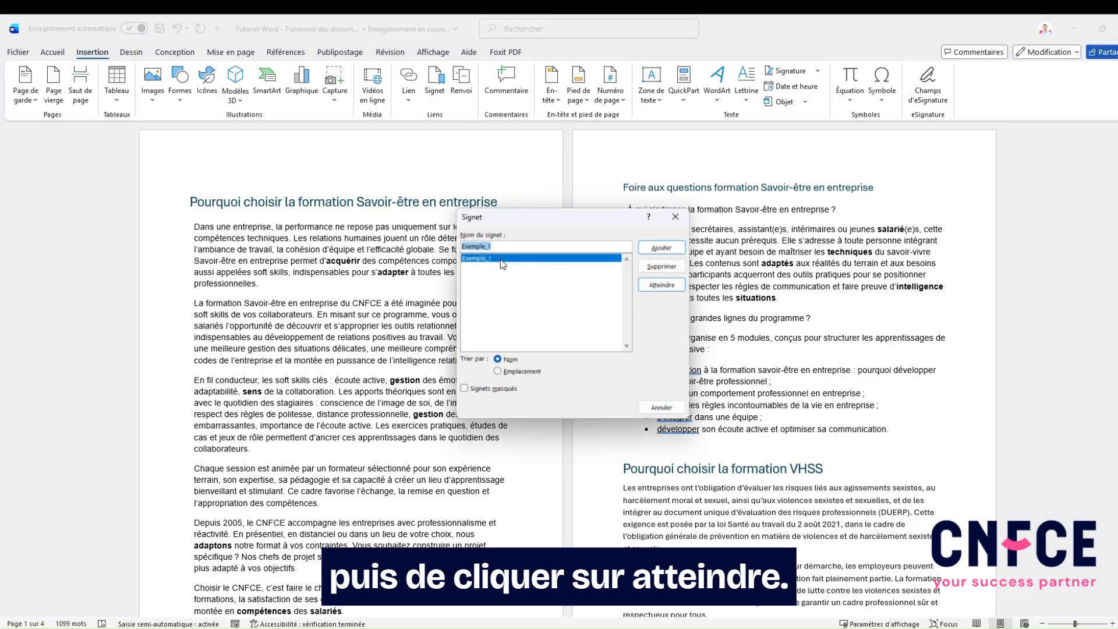
click(665, 288)
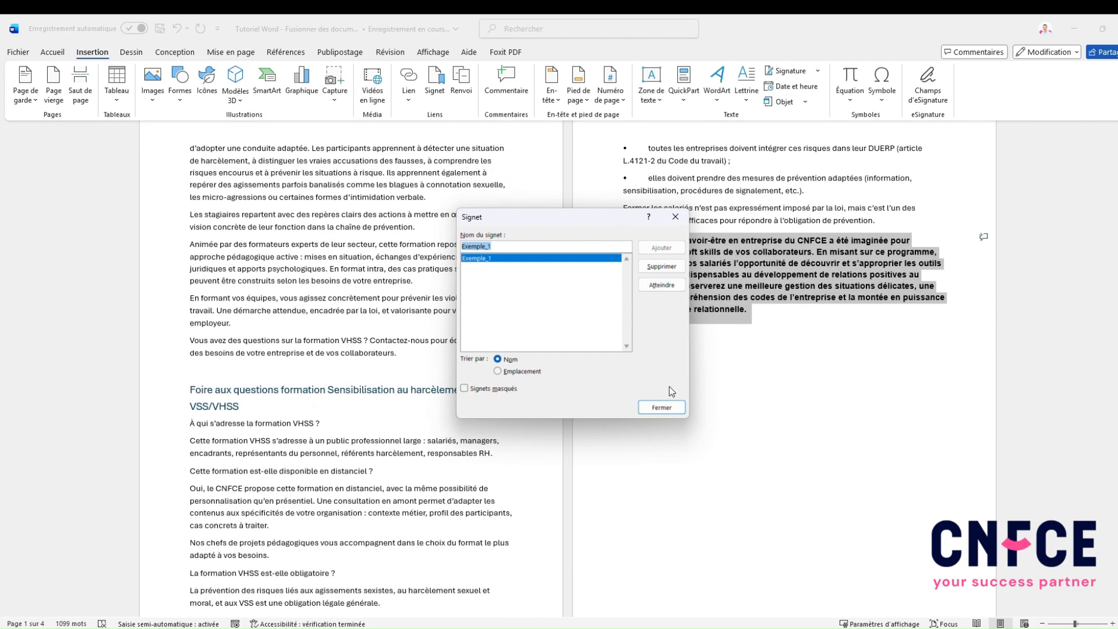
click(662, 407)
click(704, 289)
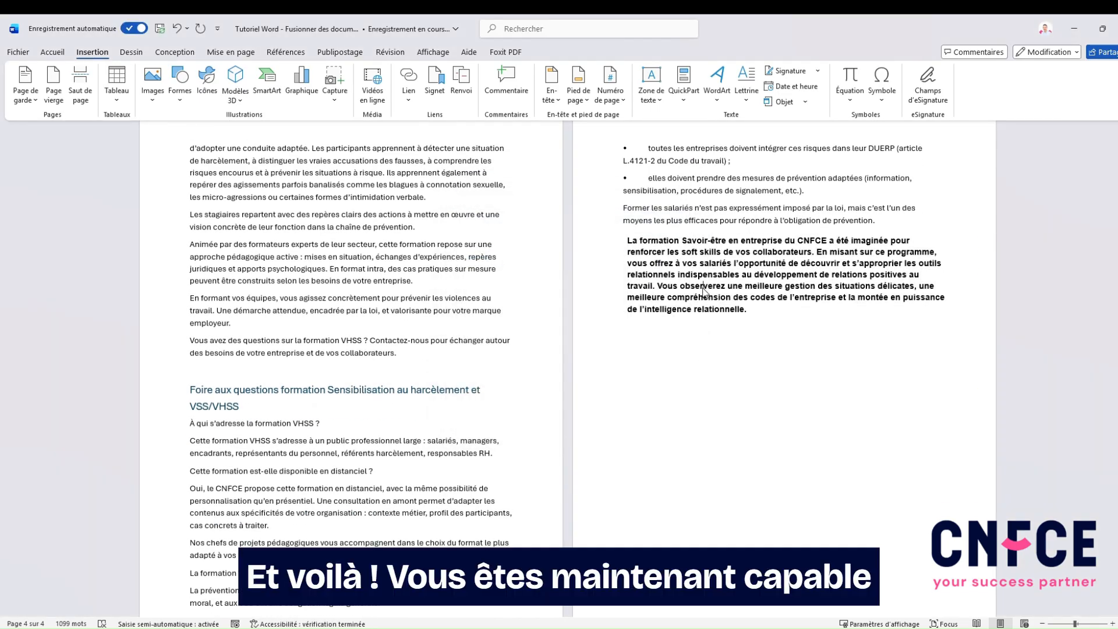